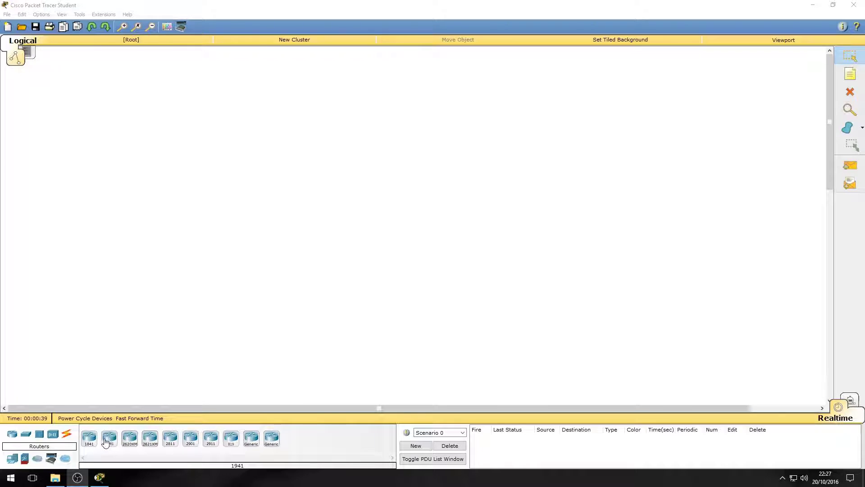
# Step: Drop an 1841 router at top centre, a 2960 switch below it, and a PC-PT beneath
pyautogui.moveTo(88, 443); pyautogui.dragTo(358, 171)
pyautogui.moveTo(385, 107); pyautogui.dragTo(391, 105)
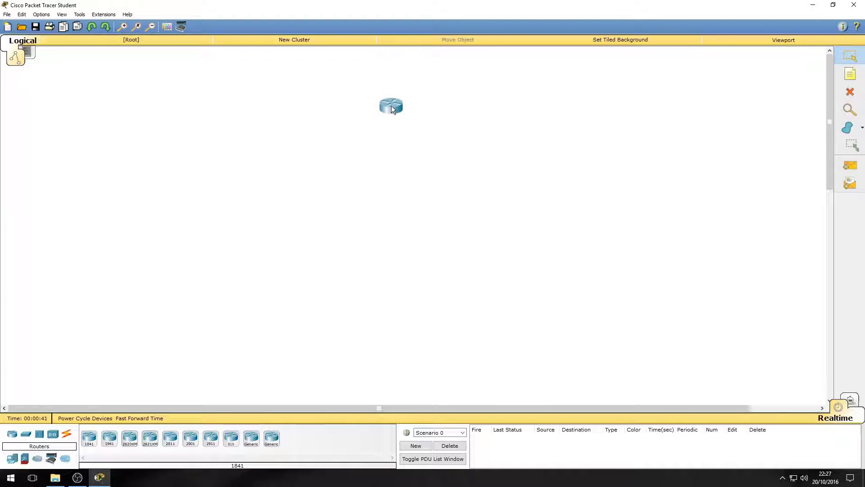
pyautogui.click(28, 437)
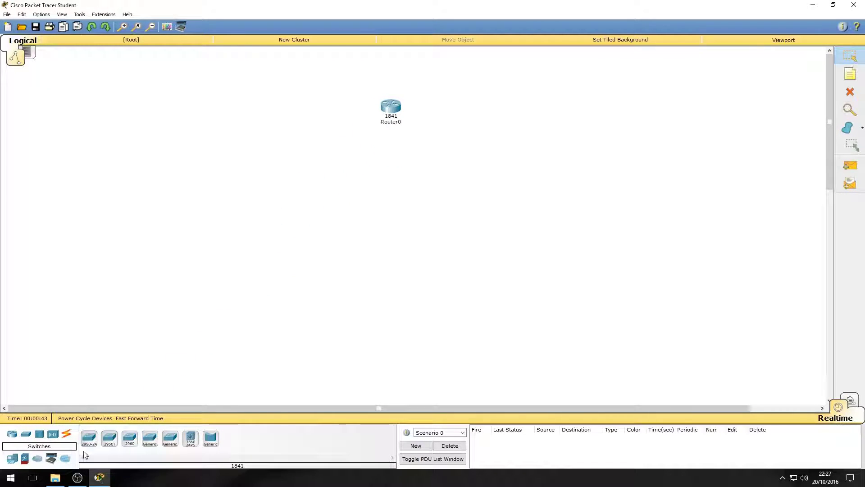
pyautogui.moveTo(129, 438); pyautogui.dragTo(311, 281)
pyautogui.moveTo(388, 163); pyautogui.dragTo(388, 163)
pyautogui.click(12, 460)
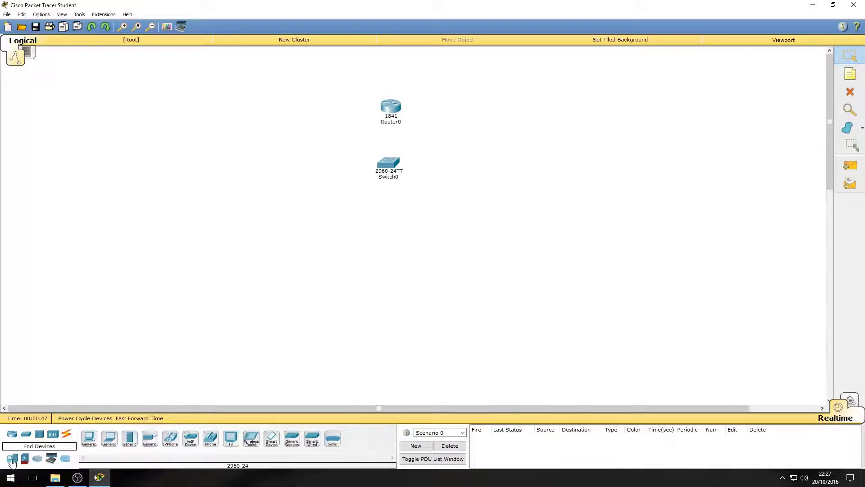
pyautogui.moveTo(89, 439); pyautogui.dragTo(391, 226)
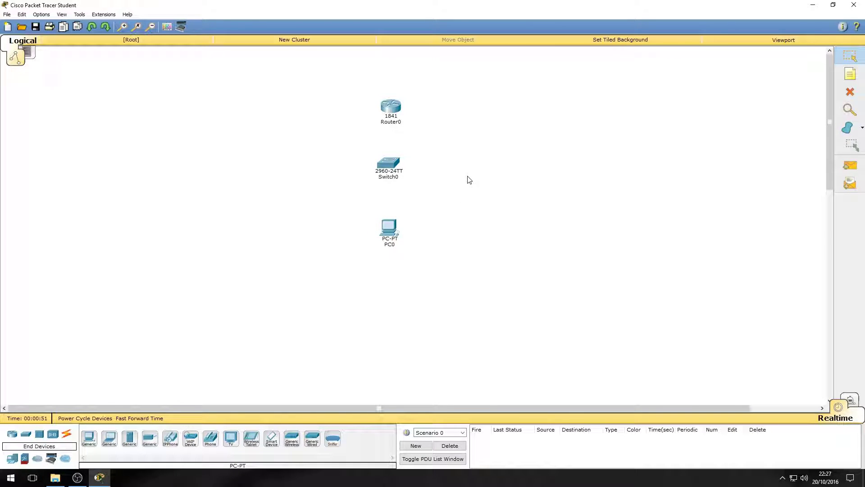
# Step: Cable Router0 FastEthernet0/0 to Switch0 FastEthernet0/1 with copper straight-through
pyautogui.click(66, 435)
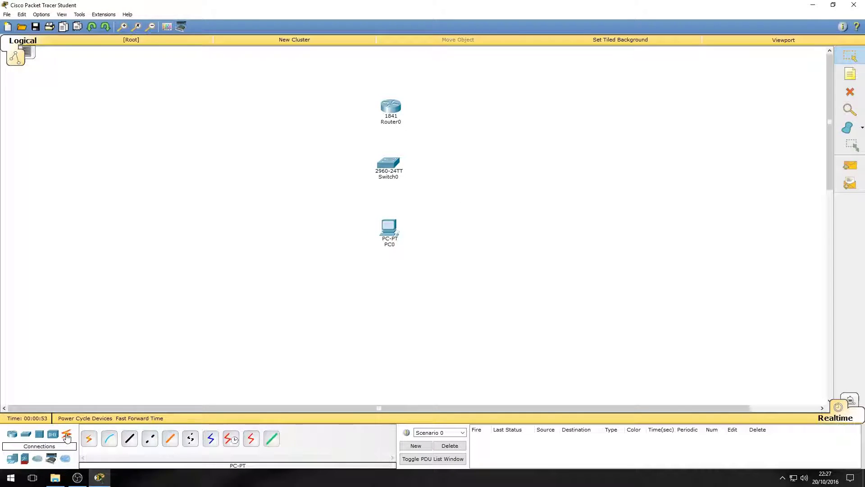
pyautogui.click(131, 440)
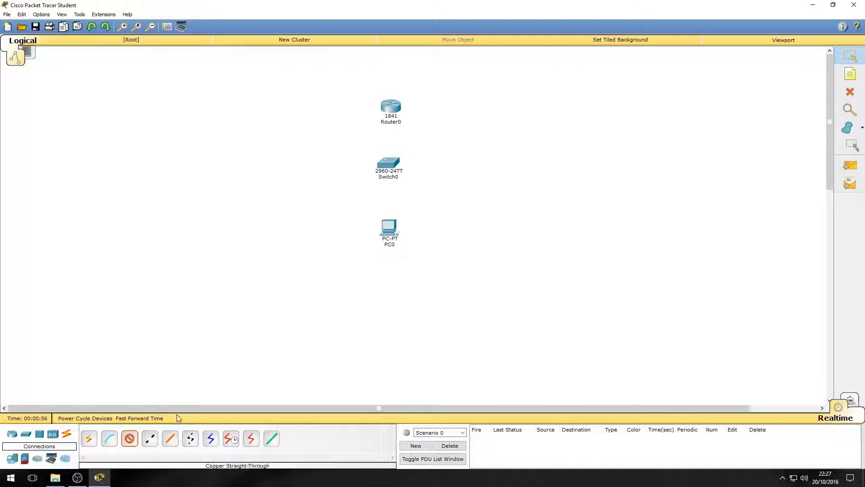
pyautogui.click(397, 107)
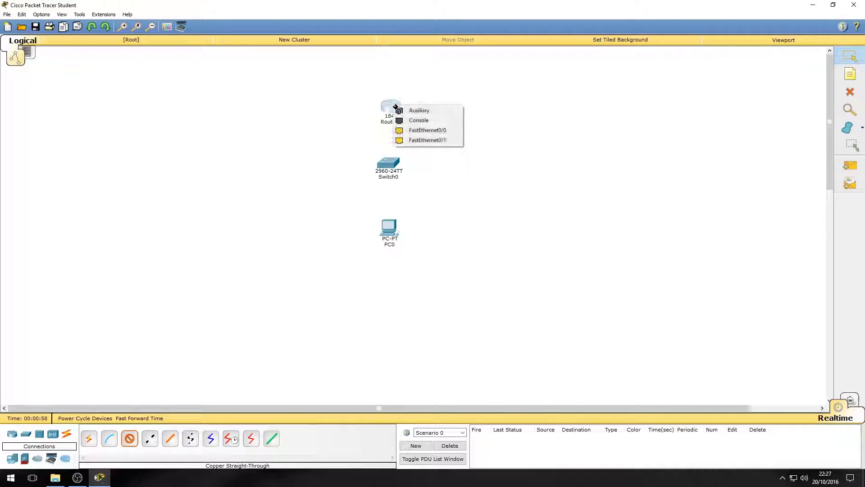
pyautogui.click(451, 131)
pyautogui.click(392, 162)
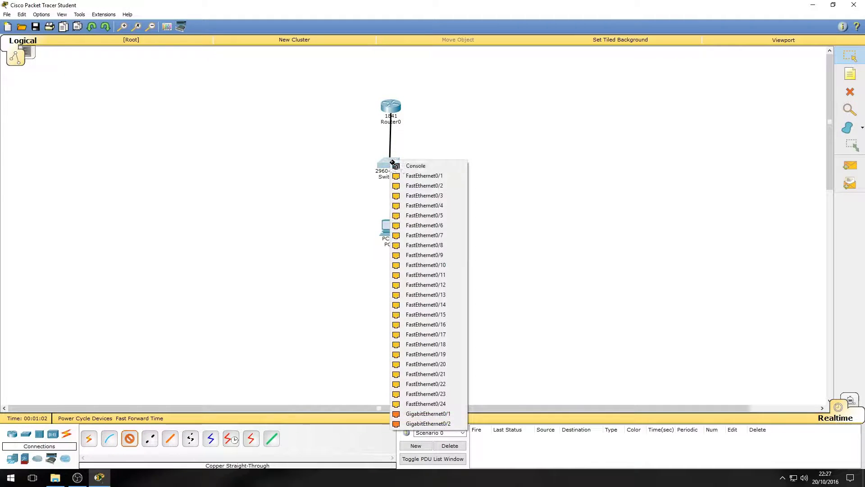
pyautogui.click(447, 176)
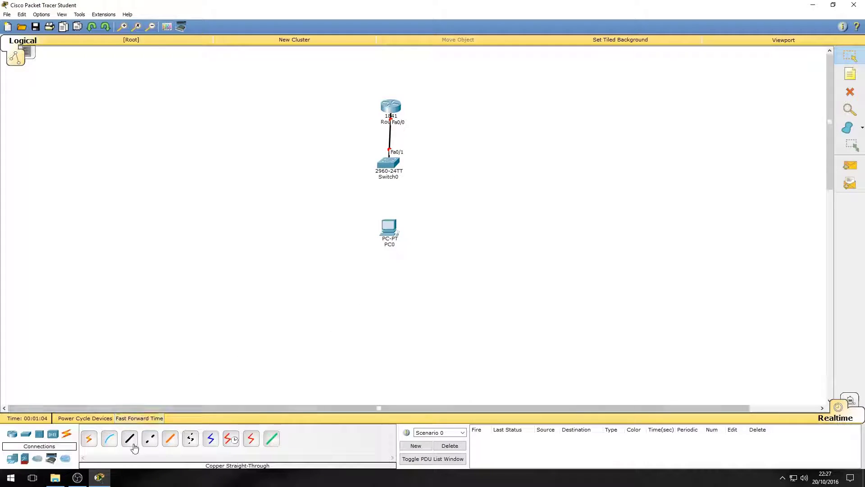
# Step: Cable Switch0 FastEthernet0/2 to PC0 FastEthernet0 with copper straight-through
pyautogui.click(127, 445)
pyautogui.click(388, 163)
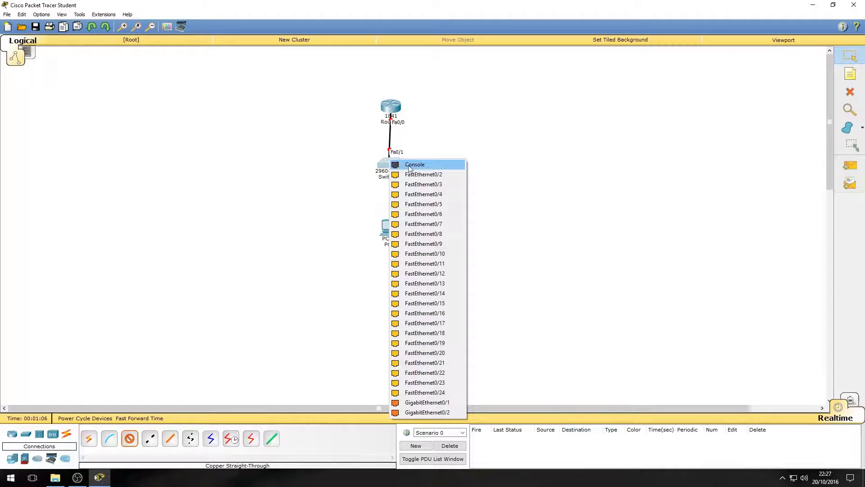
pyautogui.click(430, 177)
pyautogui.click(389, 227)
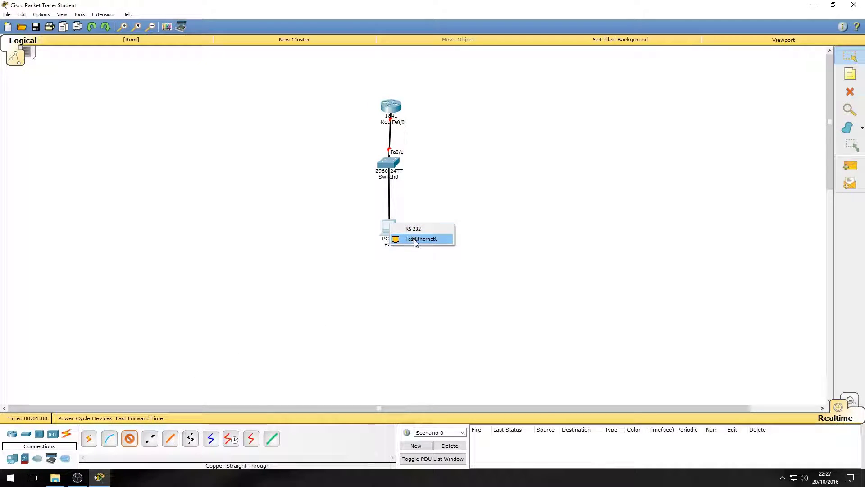
pyautogui.click(415, 240)
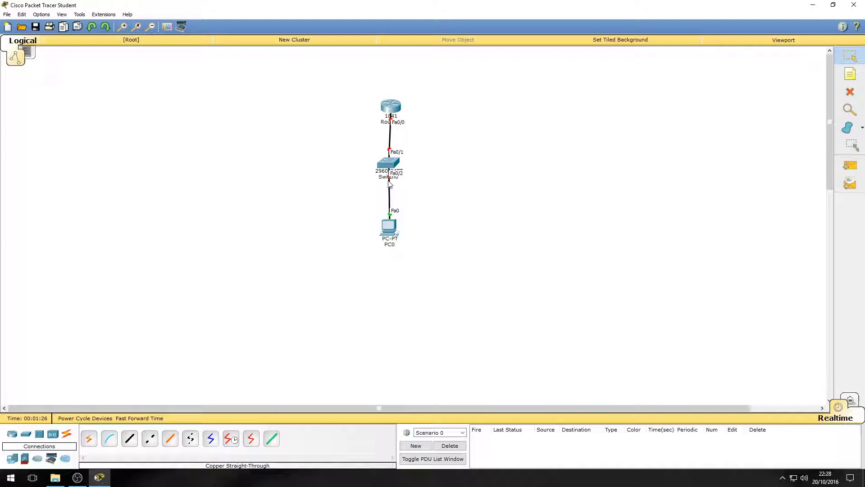
pyautogui.moveTo(423, 248); pyautogui.dragTo(338, 163)
# Step: Open Router0's device window on its Physical tab and move it right of the topology
pyautogui.click(353, 171)
pyautogui.moveTo(393, 181)
pyautogui.moveTo(442, 271); pyautogui.dragTo(322, 166)
pyautogui.click(338, 194)
pyautogui.click(396, 108)
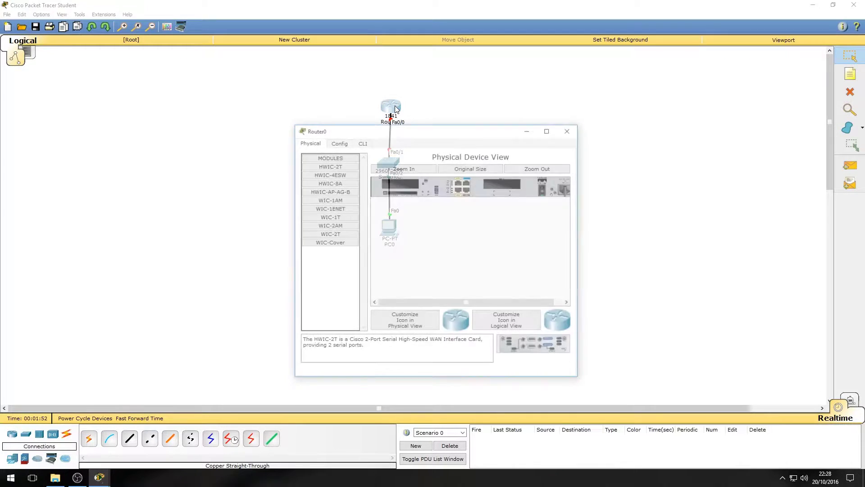
pyautogui.moveTo(434, 131); pyautogui.dragTo(568, 92)
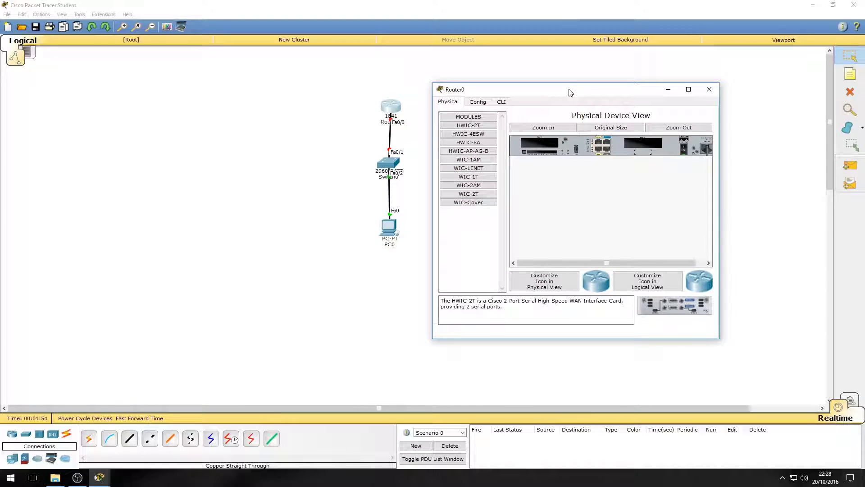
# Step: Switch Router0 to its CLI, decline the initial configuration dialog with 'no', and reach Router>
pyautogui.click(502, 102)
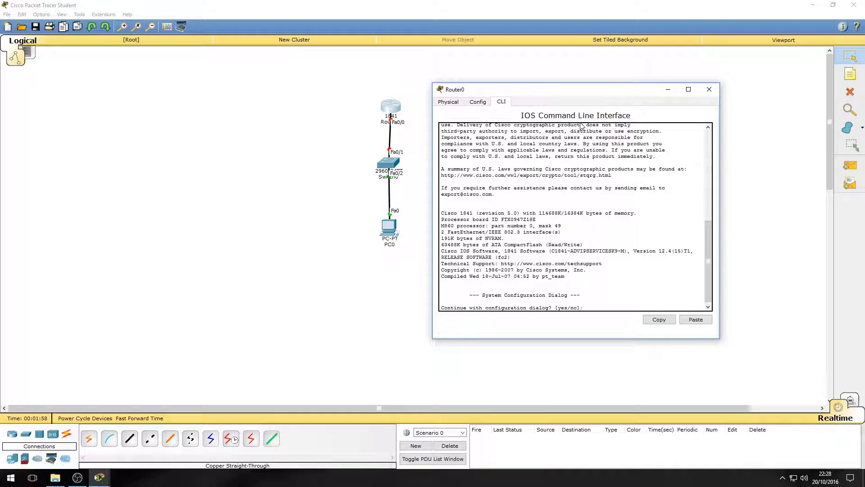
pyautogui.click(601, 305)
pyautogui.write('no')
pyautogui.press('Return')
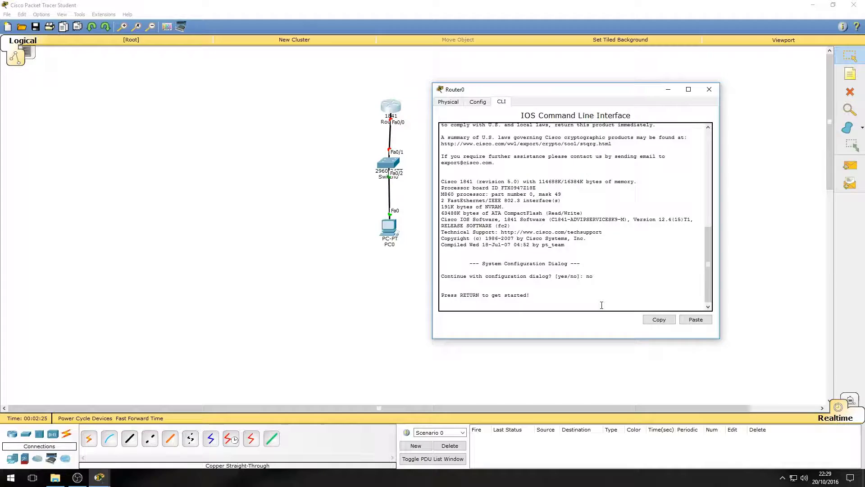
pyautogui.press('Return')
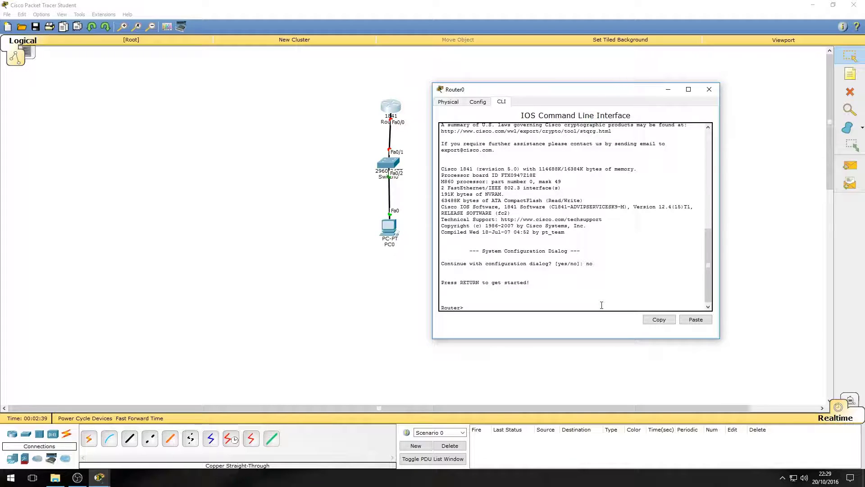
# Step: Enter ? at Router> to list user EXEC commands, highlighting the enable description
pyautogui.doubleClick(450, 307)
pyautogui.click(470, 307)
pyautogui.write('?')
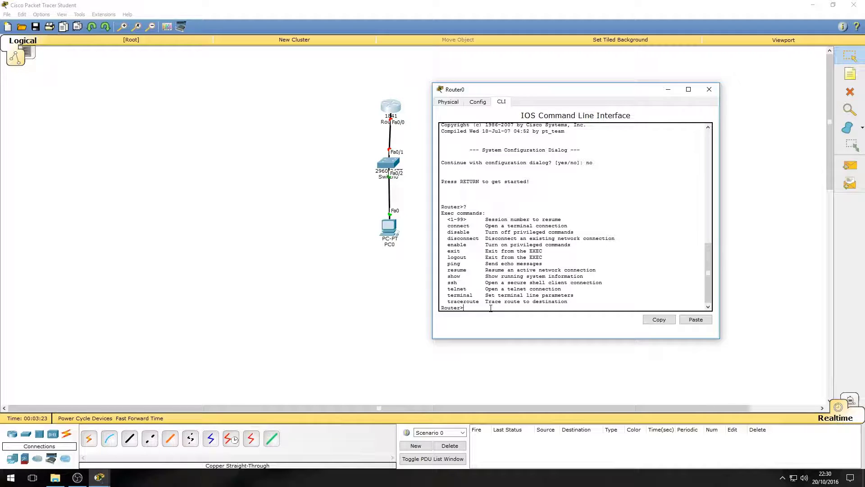
pyautogui.moveTo(580, 301); pyautogui.dragTo(447, 210)
pyautogui.click(567, 225)
pyautogui.moveTo(447, 245); pyautogui.dragTo(583, 243)
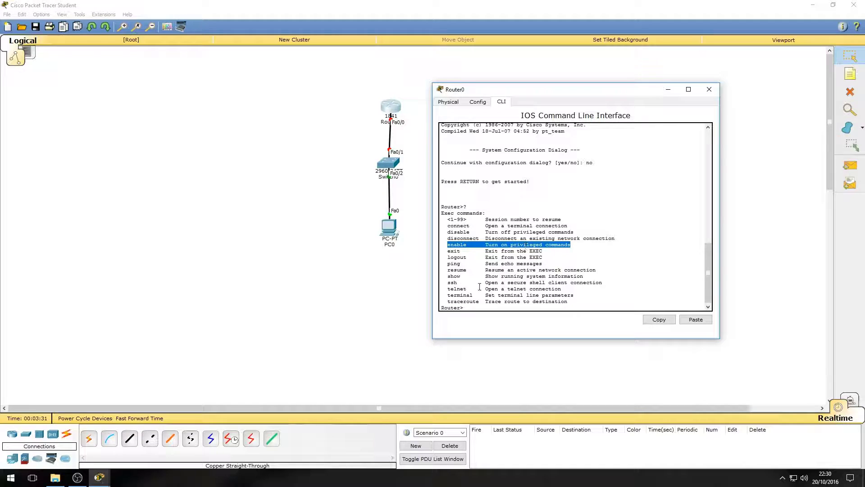
pyautogui.click(486, 307)
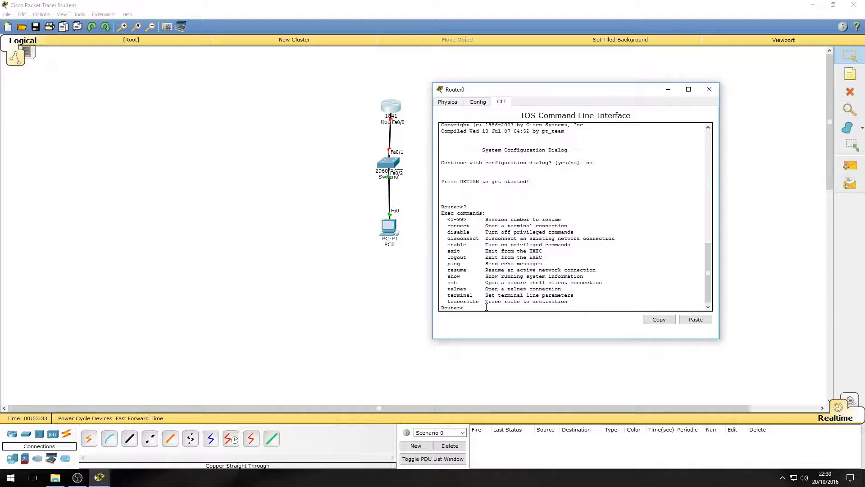
# Step: Run enable (en with Tab completion) to reach the Router# privileged prompt
pyautogui.write('en')
pyautogui.press('Tab')
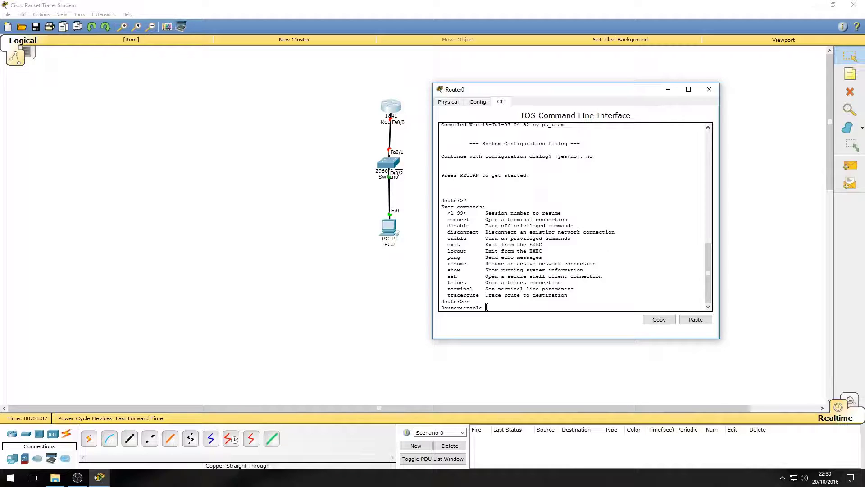
pyautogui.press('Return')
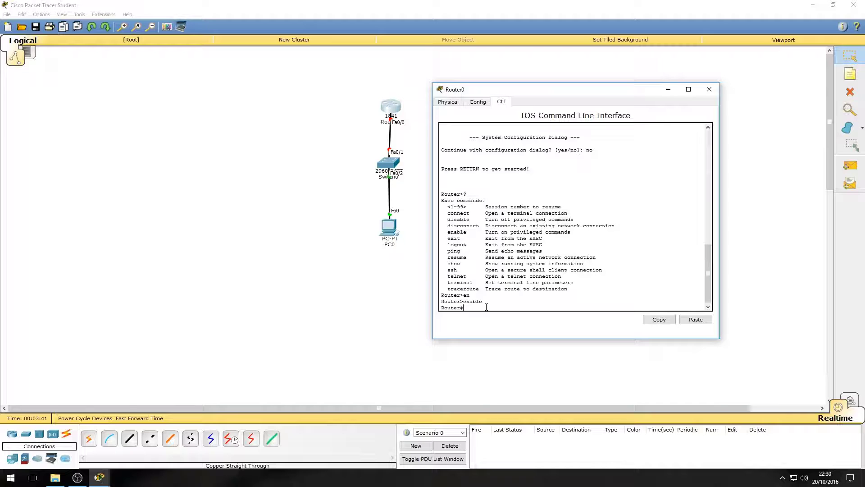
pyautogui.moveTo(471, 295); pyautogui.dragTo(463, 301)
pyautogui.click(464, 307)
# Step: Enter ? at Router# and page through the full command list, highlighting configure
pyautogui.write('?')
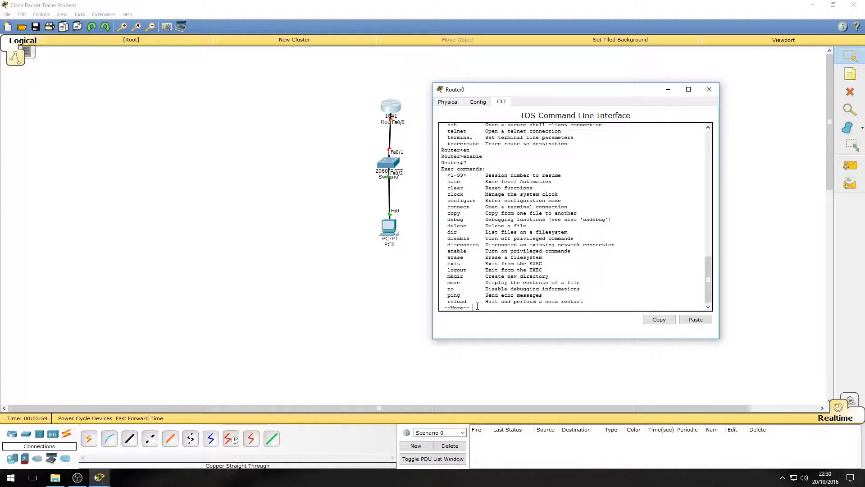
pyautogui.press('Return')
pyautogui.press('Return')
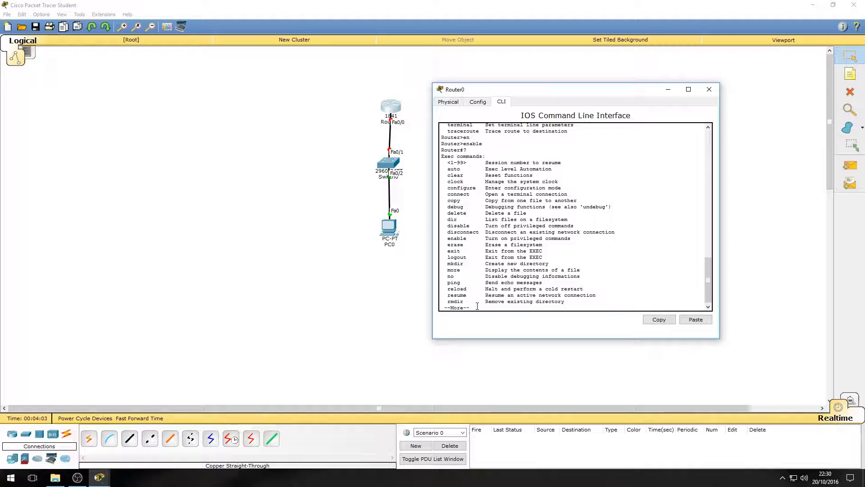
pyautogui.press('space')
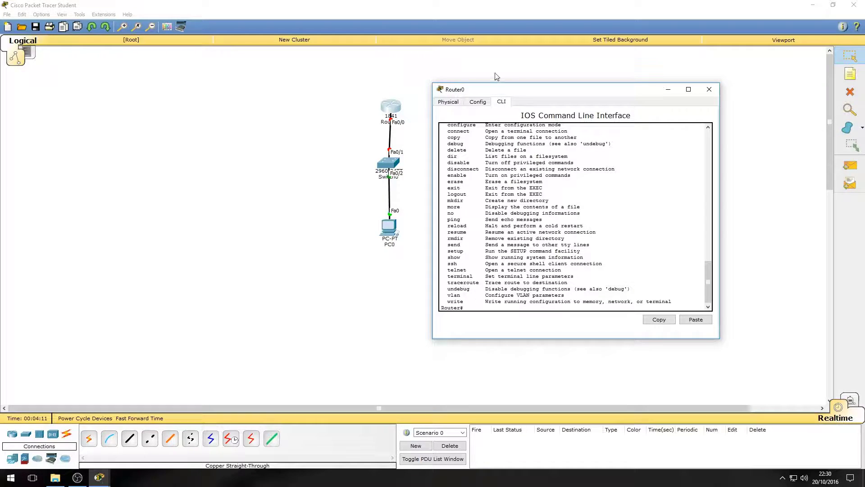
pyautogui.moveTo(446, 125); pyautogui.dragTo(569, 126)
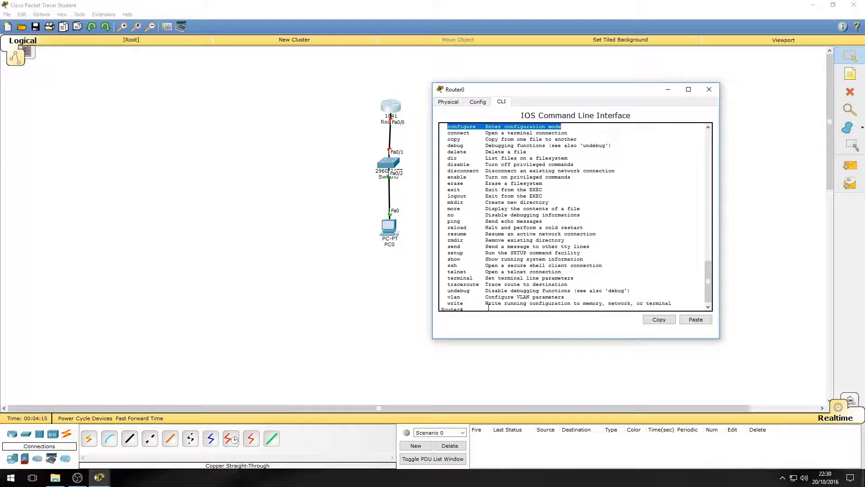
pyautogui.click(496, 295)
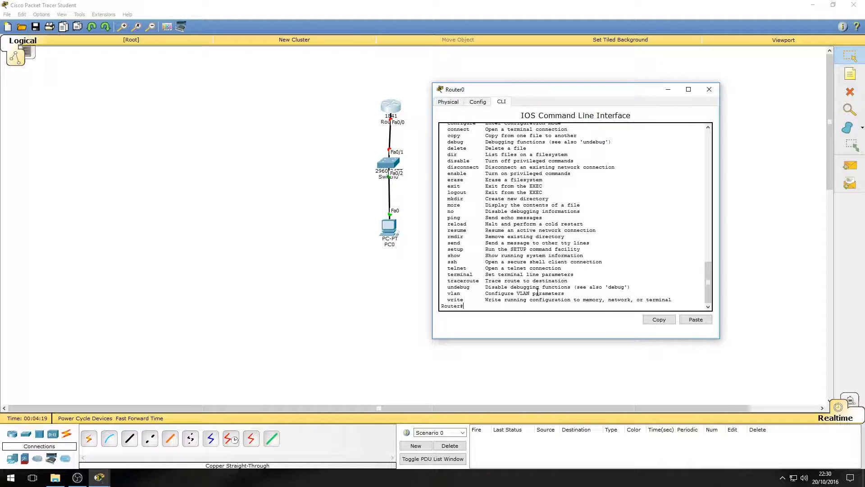
# Step: Run configure terminal with Tab completion, checking options with ?, to reach Router(config)#
pyautogui.write('conf')
pyautogui.press('Tab')
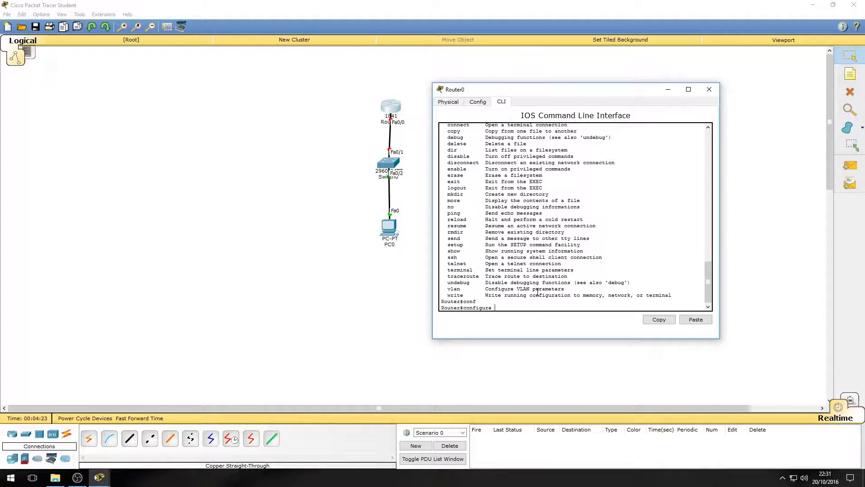
pyautogui.write('?')
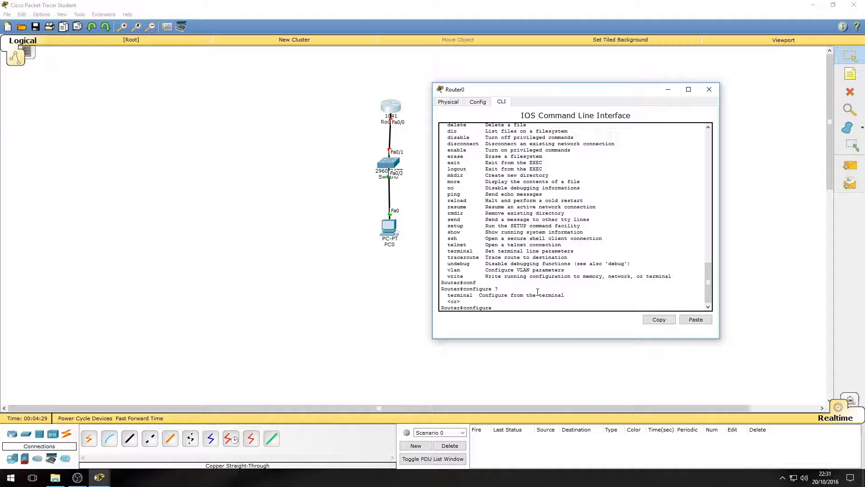
pyautogui.write('ter')
pyautogui.press('Tab')
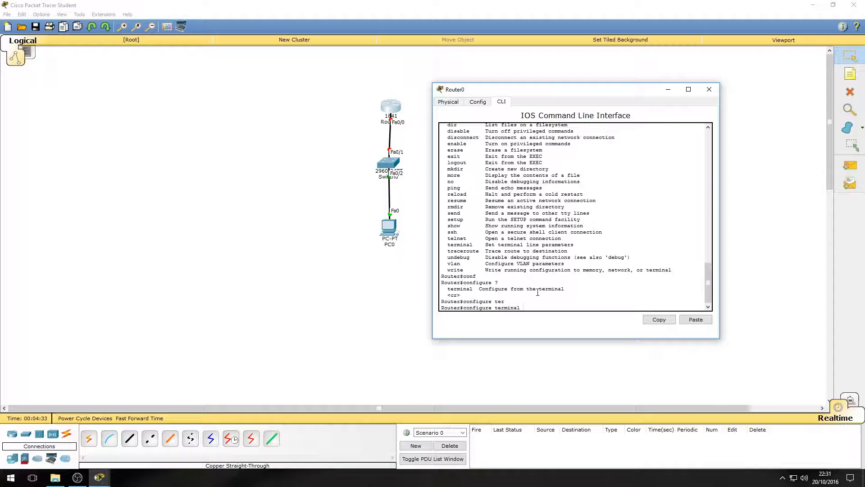
pyautogui.press('Return')
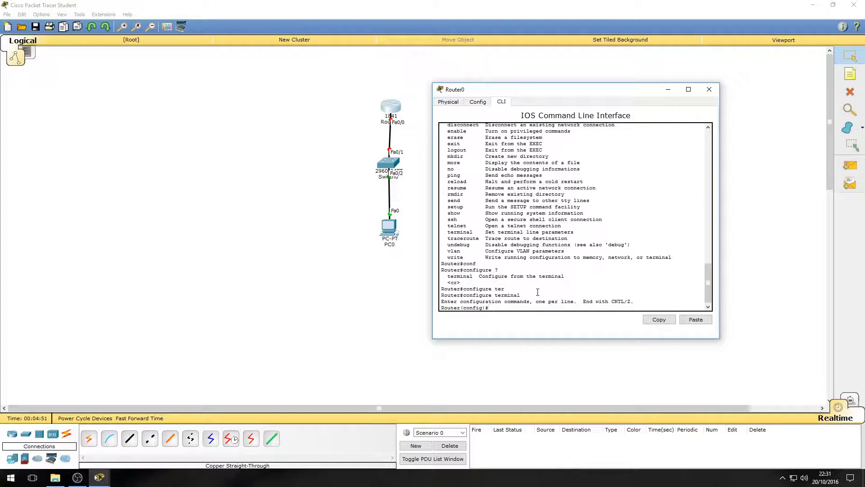
# Step: Enter interface configuration for FastEthernet 0/0 using Tab completion
pyautogui.write('ter')
pyautogui.press('Tab')
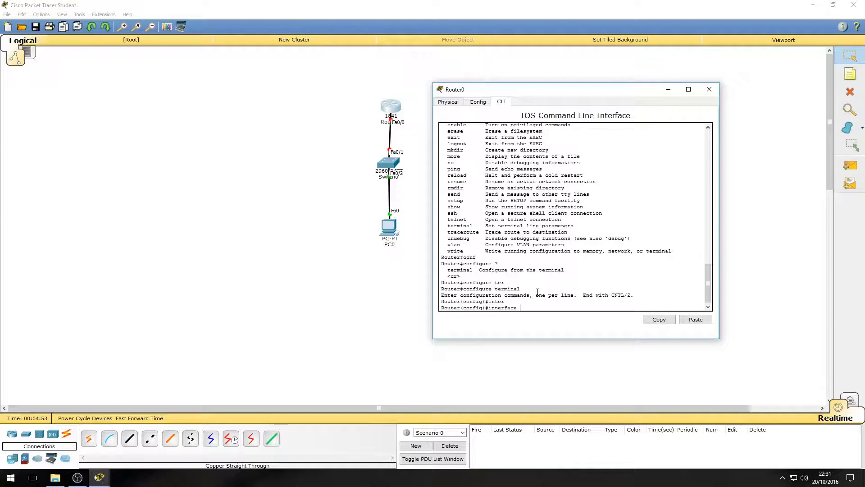
pyautogui.write('fas')
pyautogui.press('Tab')
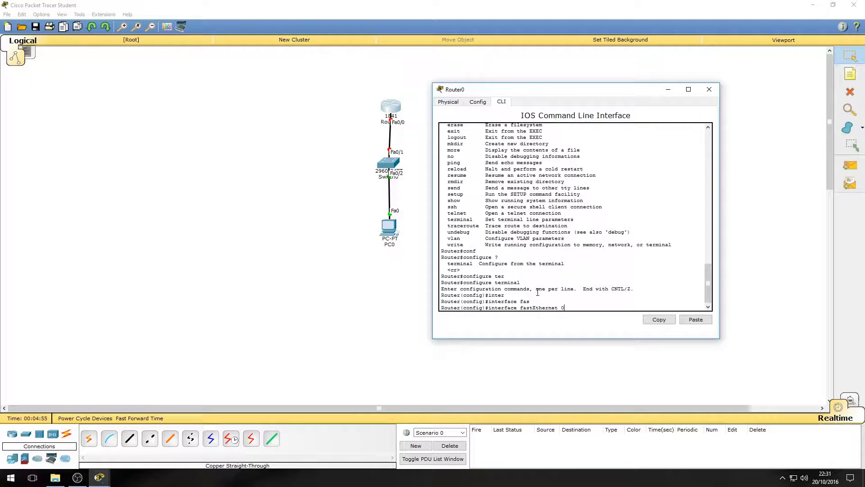
pyautogui.write('0/0')
pyautogui.press('Return')
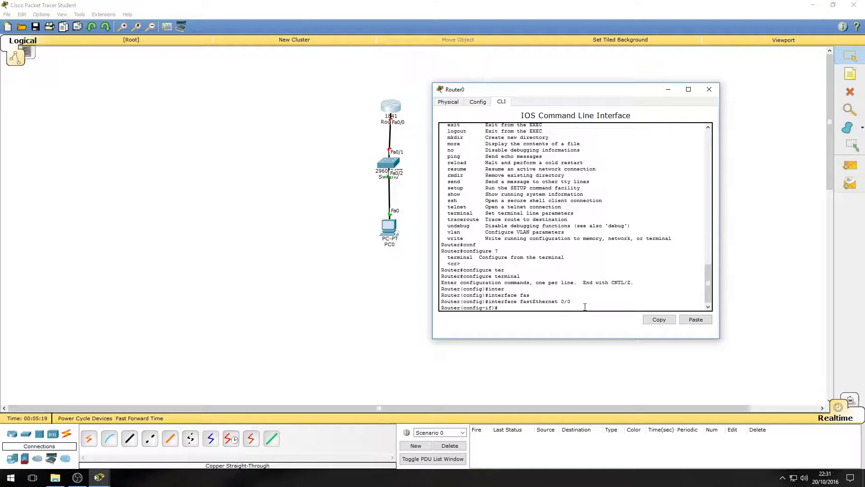
# Step: Assign IP address 192.168.1.1 with mask 255.255.255.0 to the interface
pyautogui.write('ip add')
pyautogui.press('Tab')
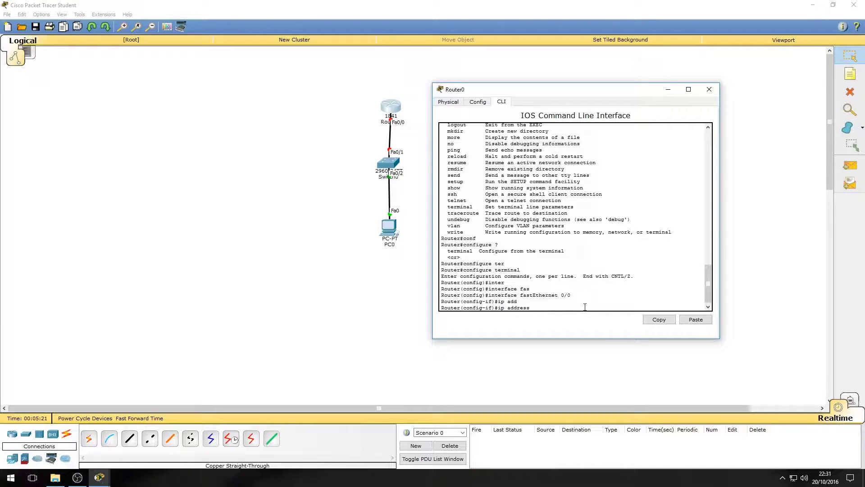
pyautogui.write('192.168.1.1 255.255.255.0')
pyautogui.press('Return')
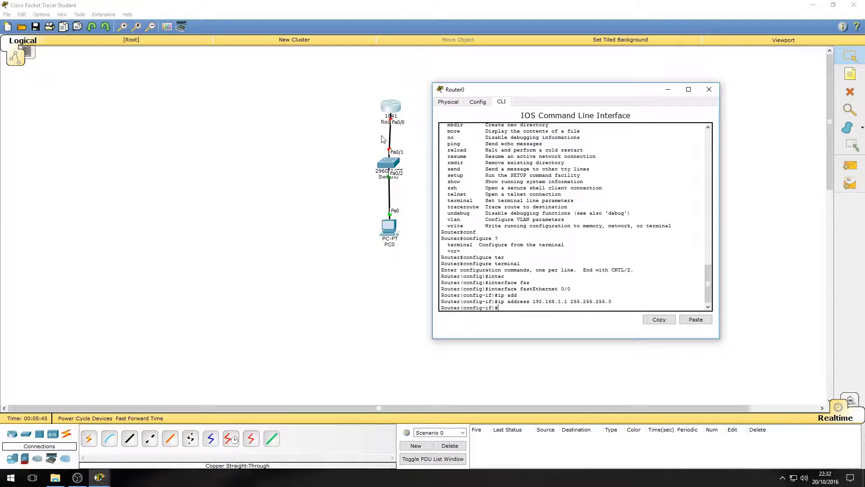
# Step: Restore Router0's window and run no shutdown so FastEthernet0/0 link and protocol come up
pyautogui.moveTo(350, 89); pyautogui.dragTo(415, 168)
pyautogui.moveTo(104, 482)
pyautogui.click(147, 439)
pyautogui.write('no shu')
pyautogui.press('Tab')
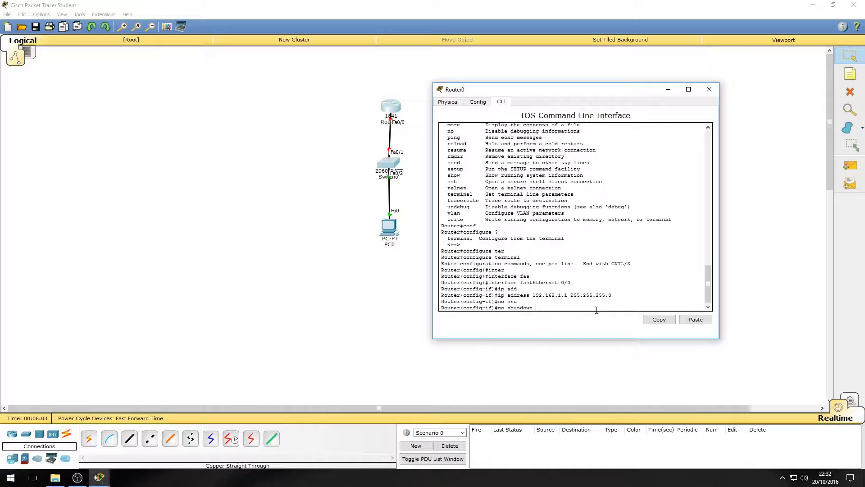
pyautogui.press('Return')
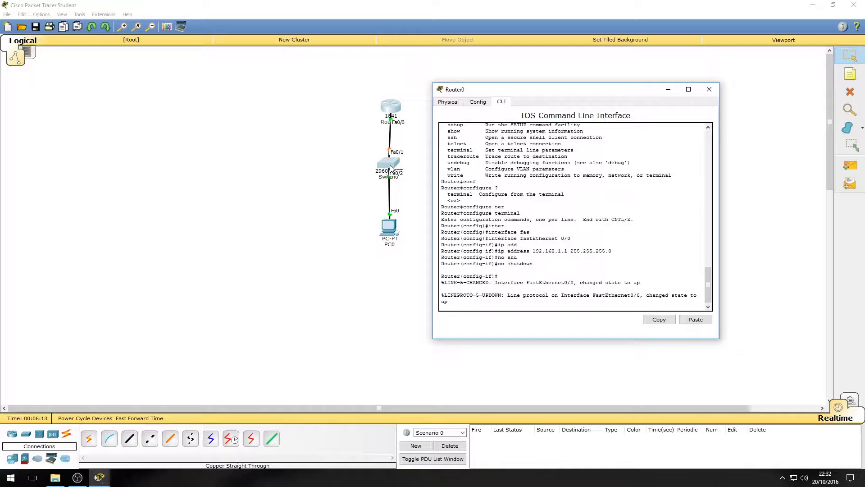
# Step: Close Router0's window, then open PC0's Desktop IP Configuration showing Static with empty fields
pyautogui.click(709, 90)
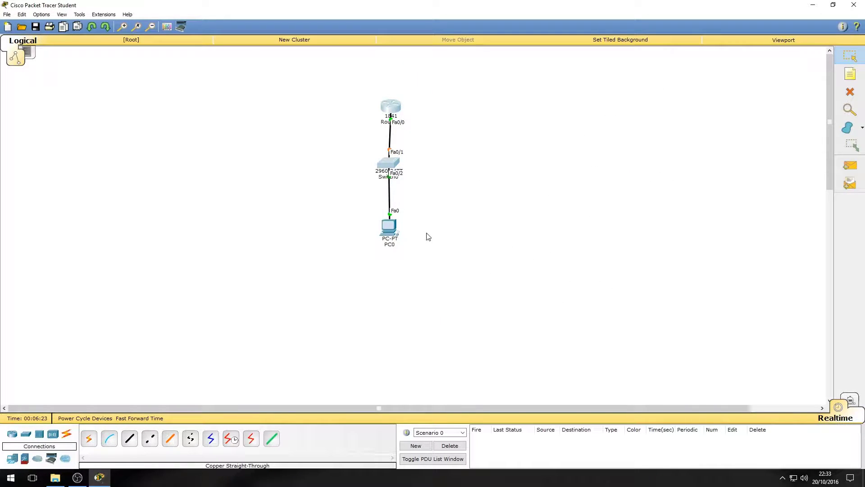
pyautogui.click(384, 233)
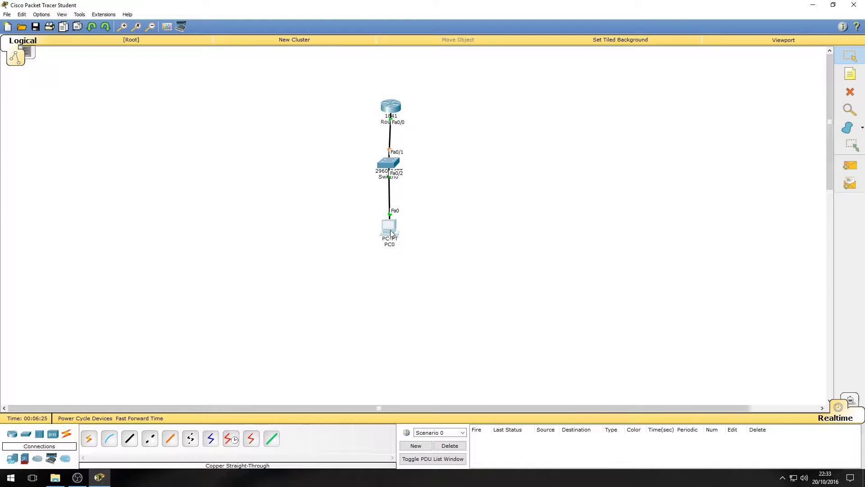
pyautogui.moveTo(393, 130); pyautogui.dragTo(532, 88)
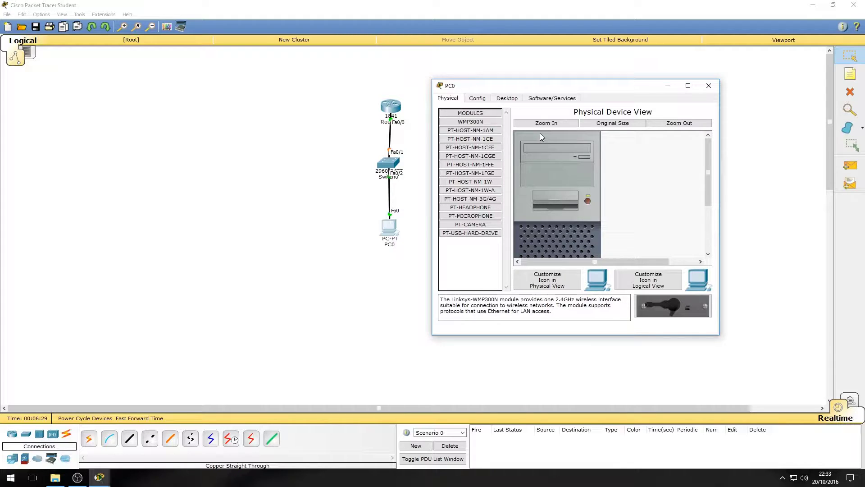
pyautogui.click(509, 98)
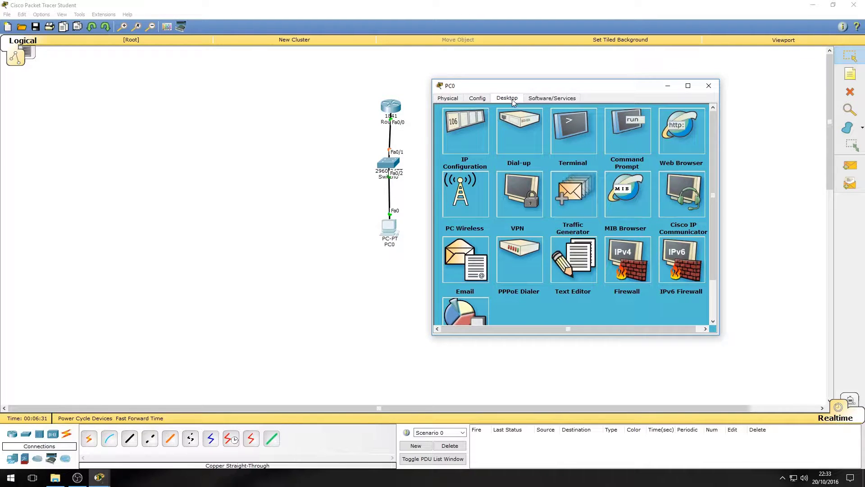
pyautogui.click(464, 141)
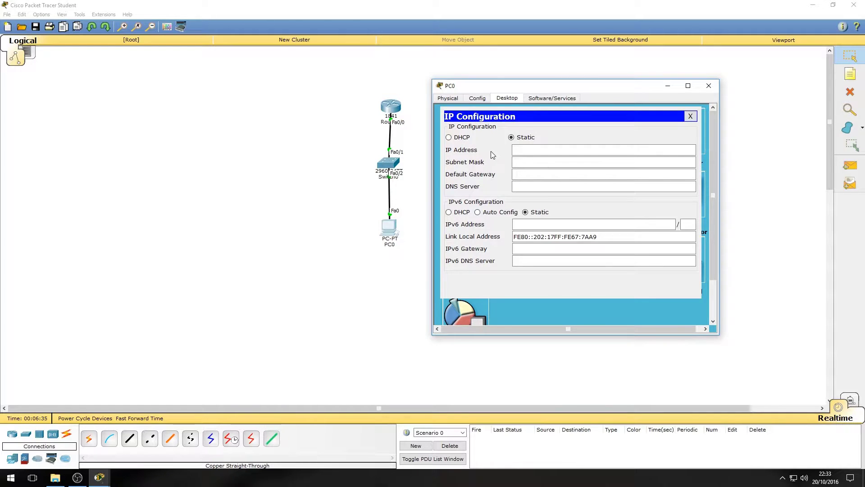
# Step: Enter static IP 192.168.1.2 on PC0 and let the subnet mask auto-fill to 255.255.255.0
pyautogui.moveTo(348, 90); pyautogui.dragTo(430, 255)
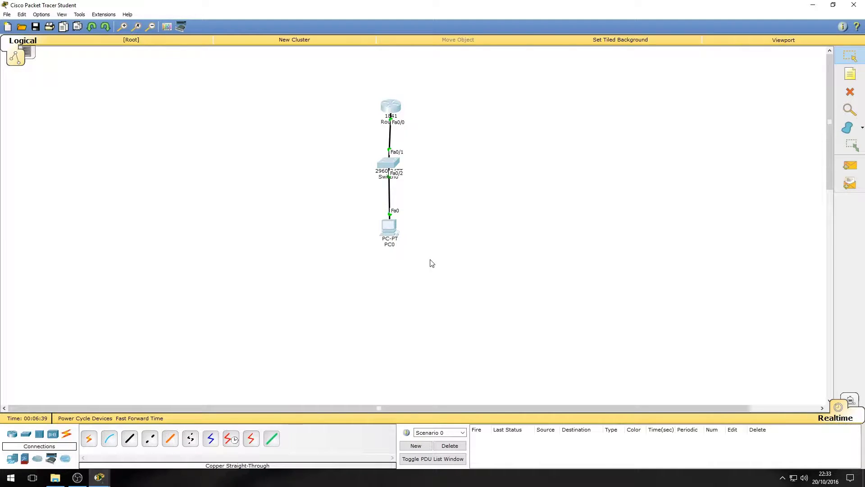
pyautogui.click(428, 253)
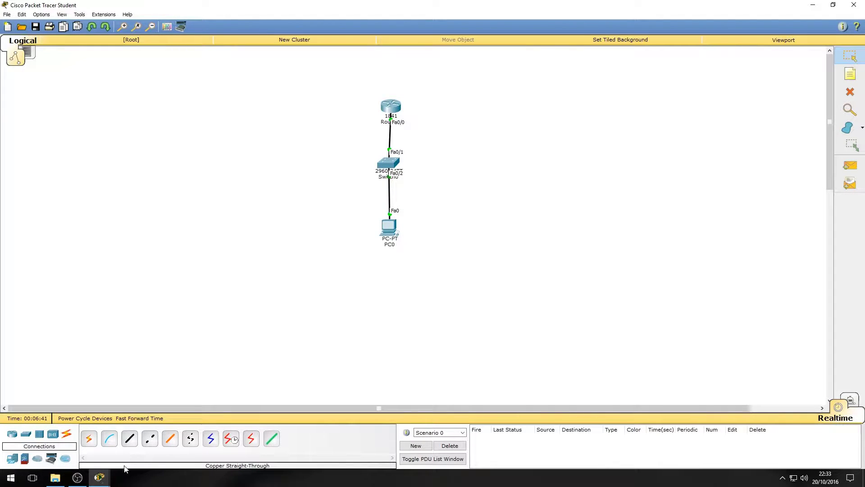
pyautogui.moveTo(110, 471)
pyautogui.click(146, 439)
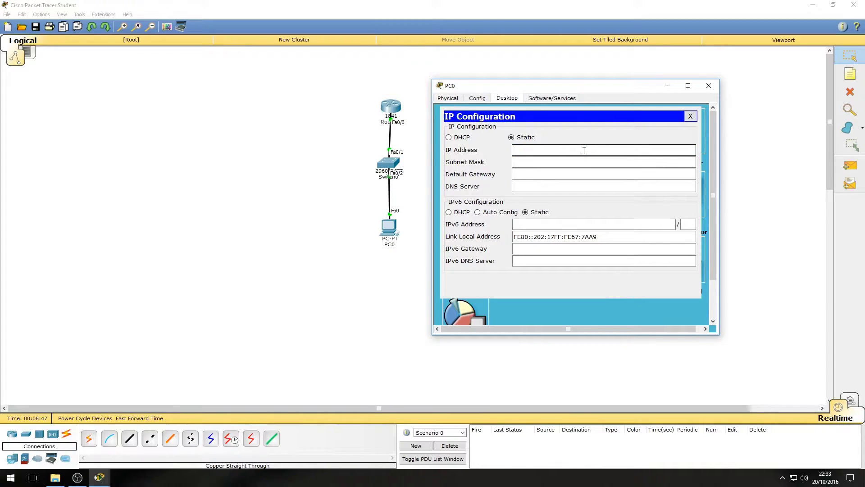
pyautogui.write('192.168.1.2')
pyautogui.click(599, 164)
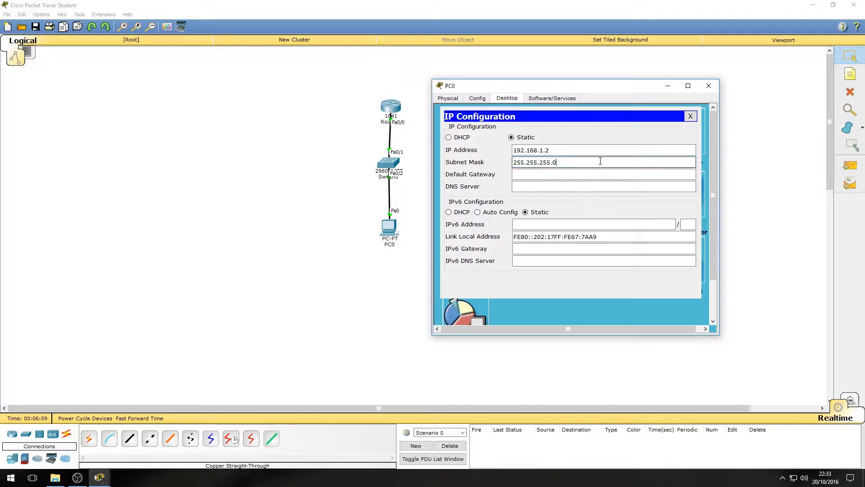
# Step: Run 'ping 127.0.0.1' in PC0's Command Prompt, receiving 4 of 4 replies
pyautogui.click(690, 116)
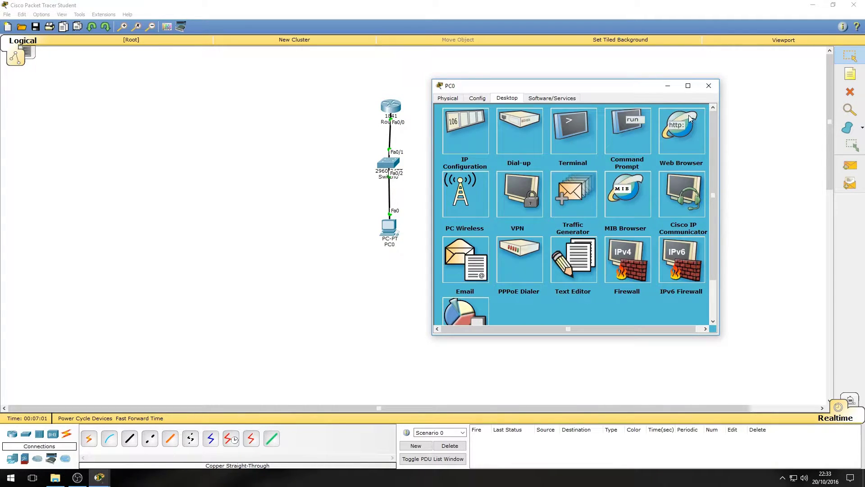
pyautogui.click(625, 142)
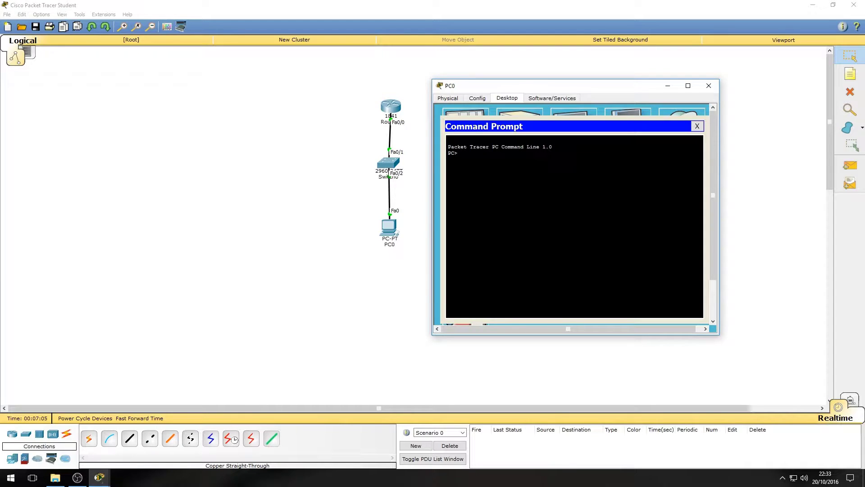
pyautogui.write('ping 127.0.0.1')
pyautogui.press('Return')
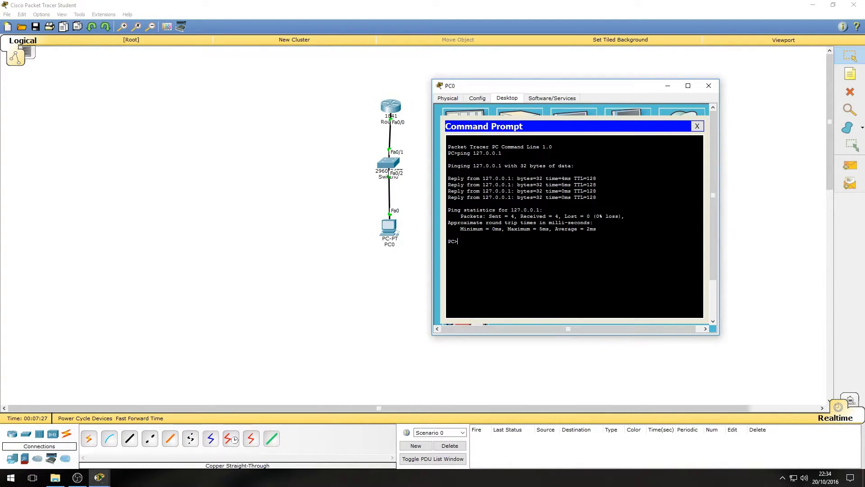
# Step: Run 'ping 192.168.1.1' in PC0's Command Prompt to reach the router
pyautogui.write('ng 192.168.1.1')
pyautogui.press('Return')
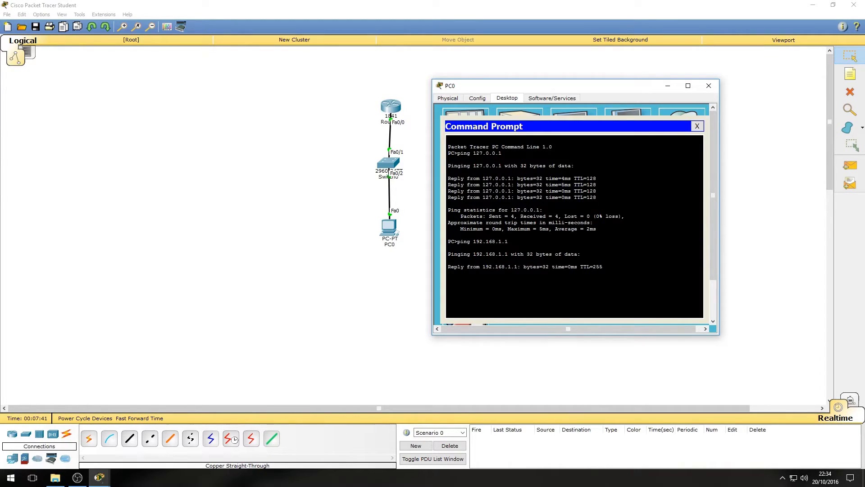